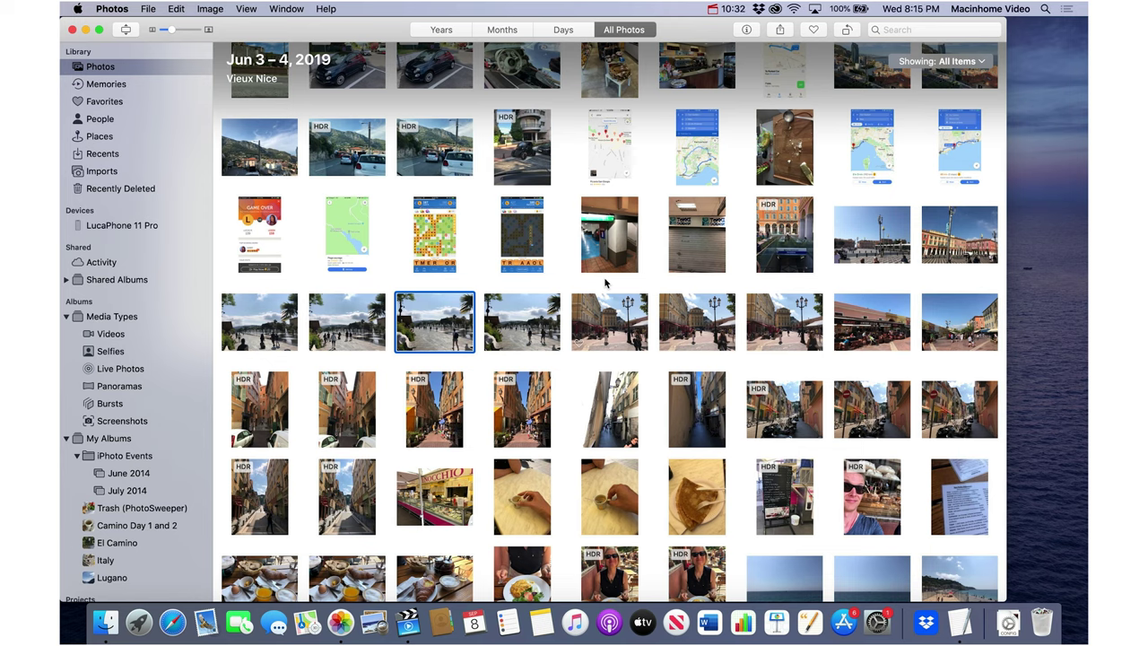
- Browse the Vieux Nice grid with arrow keys and preview the fountain photo full-size
key("Right")
key("Right")
key("Left")
key("Left")
key("Down")
key("Down")
key("Up")
key("Up")
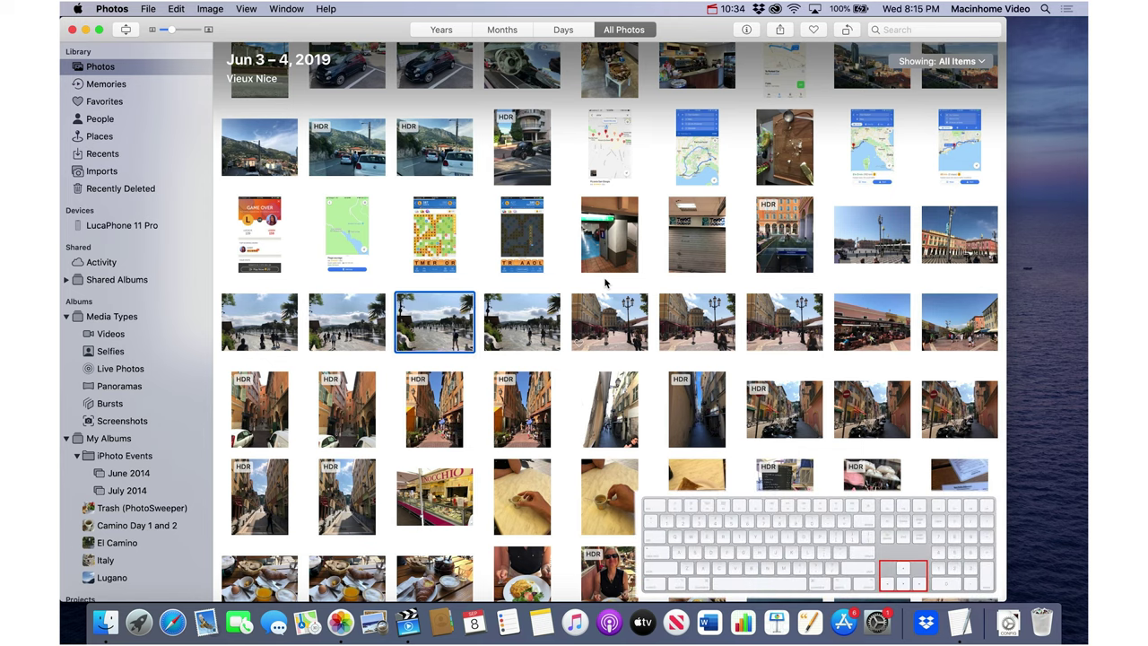
key("Up")
key("Up")
key("Down")
key("Down")
key("Down")
key("Up")
key("space")
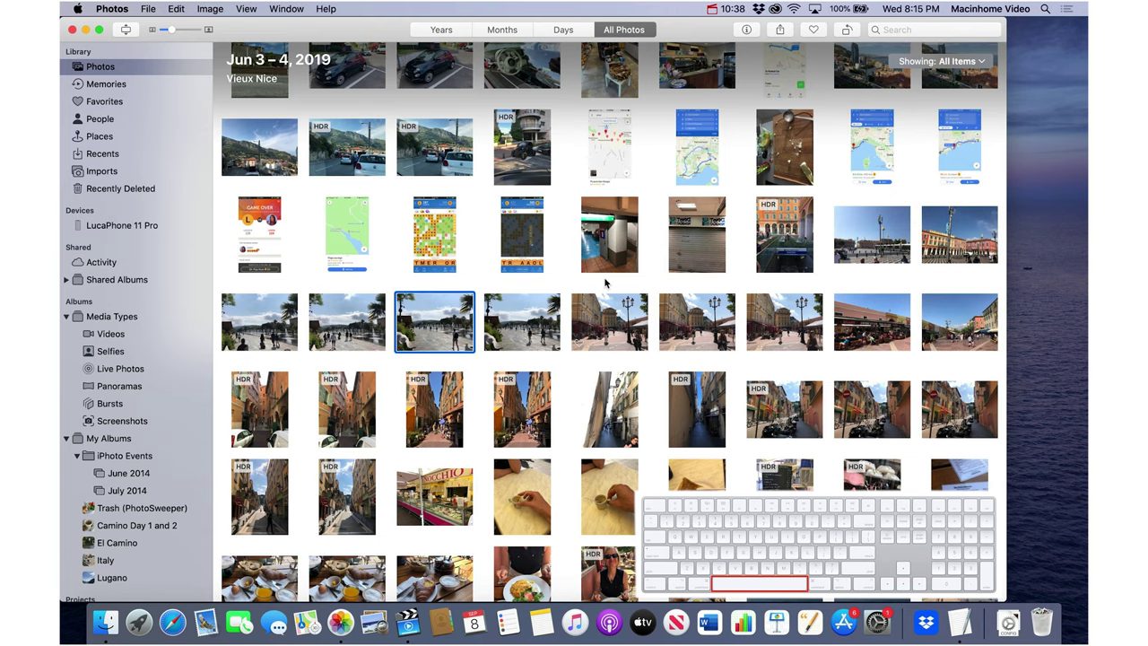
key("space")
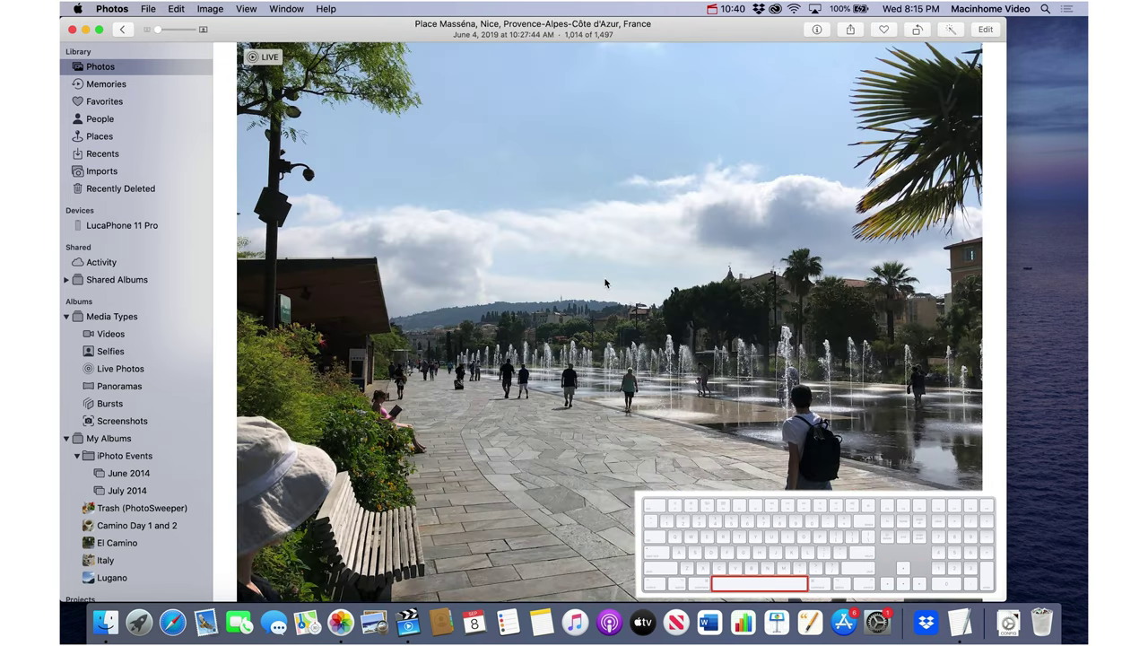
key("space")
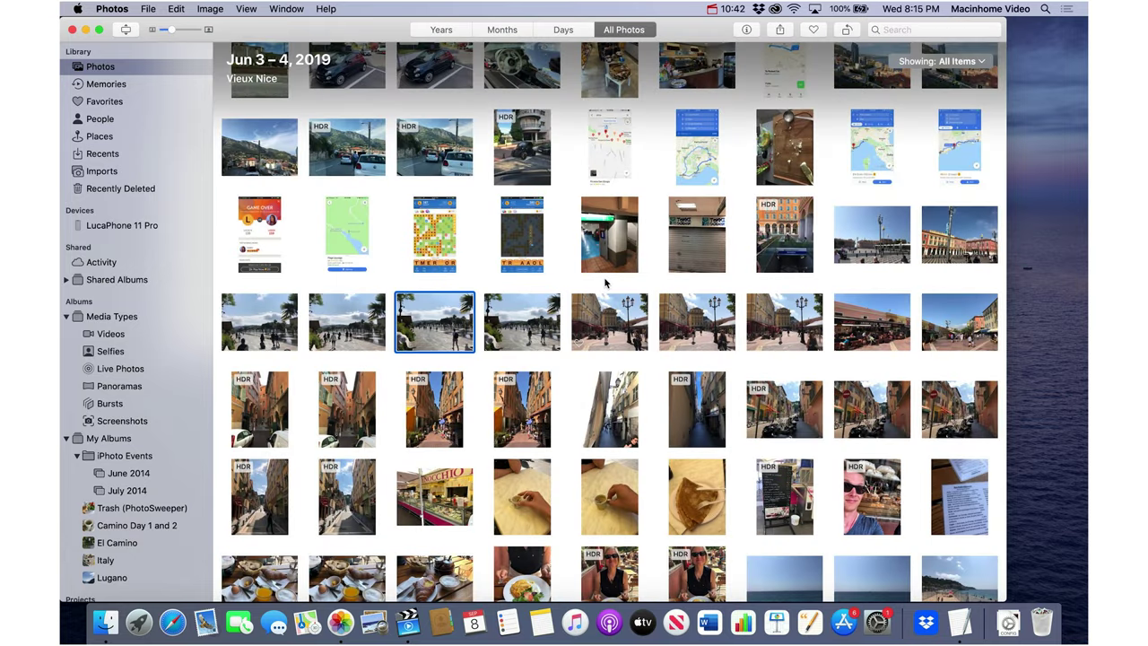
- Favorite the fountain photo with the period key, preview photos along the row, and return to the fifth
key("Right")
key("period")
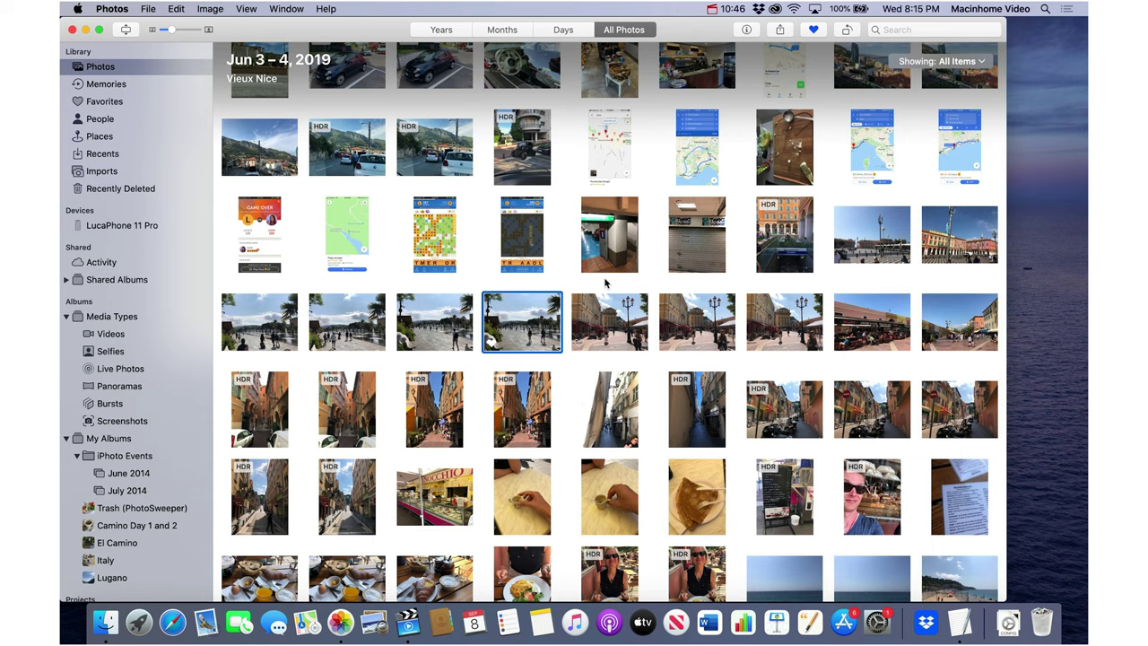
key("Right")
key("Right")
key("Right")
key("Right")
key("space")
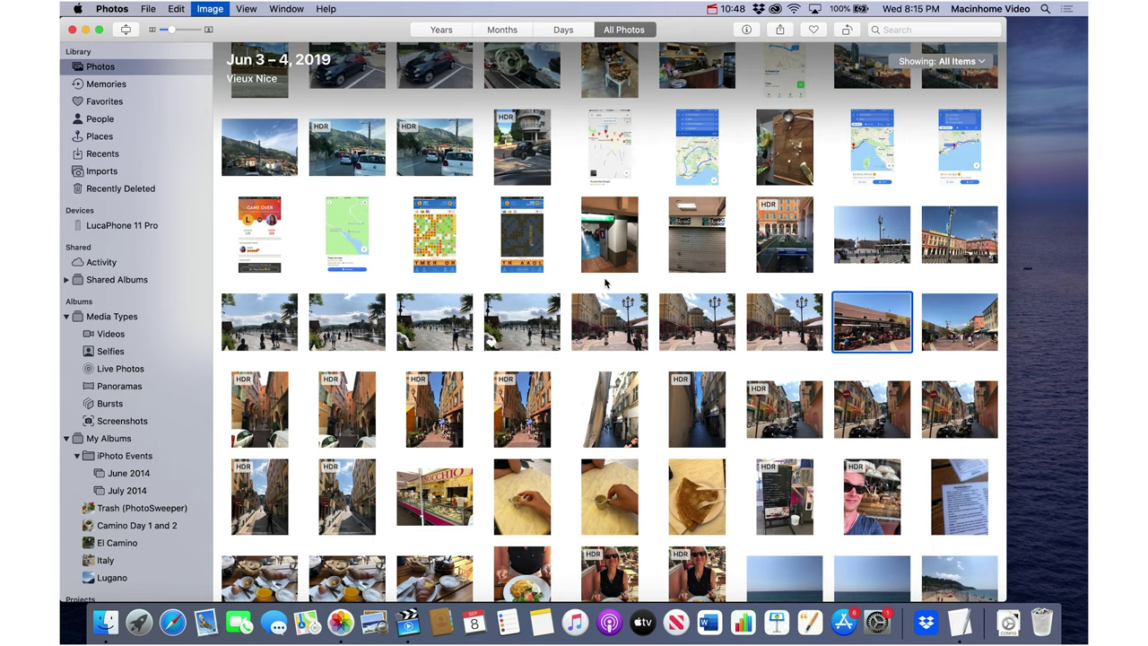
key("Left")
key("Left")
key("Left")
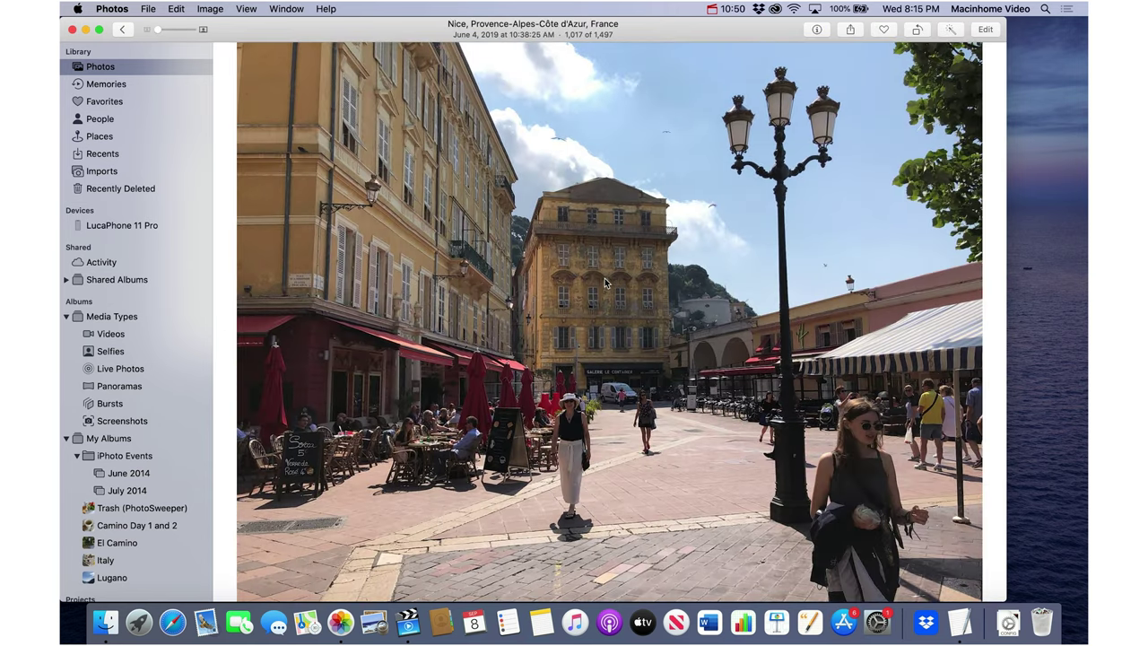
key("space")
key("Left")
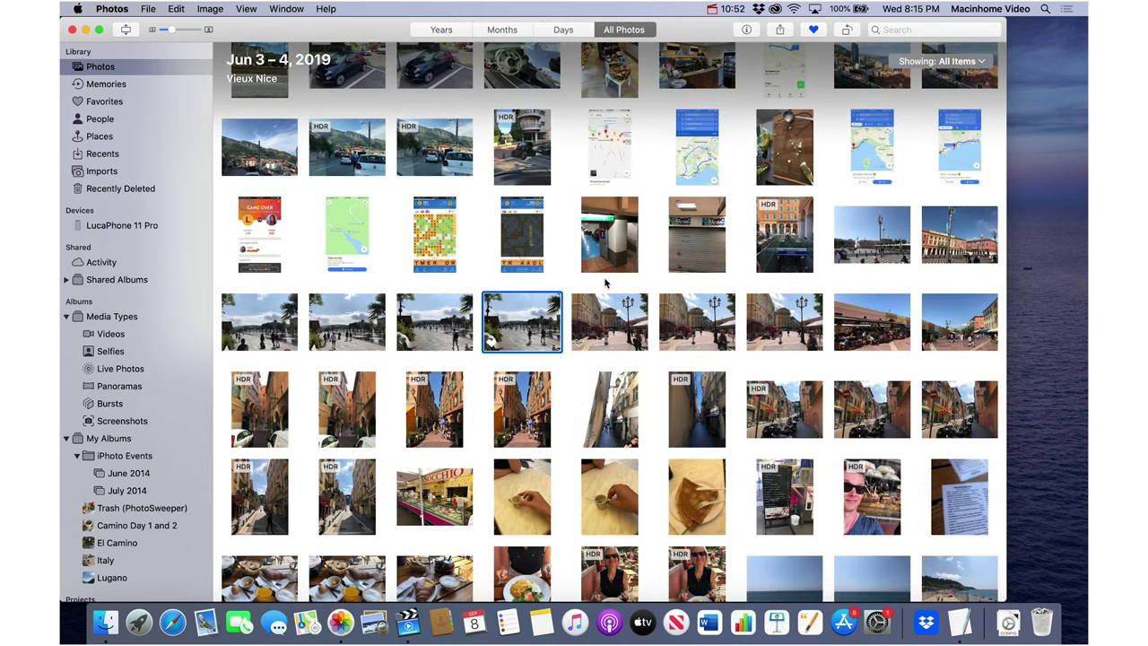
key("Left")
key("Left")
key("Left")
key("Right")
key("Right")
key("Right")
key("Right")
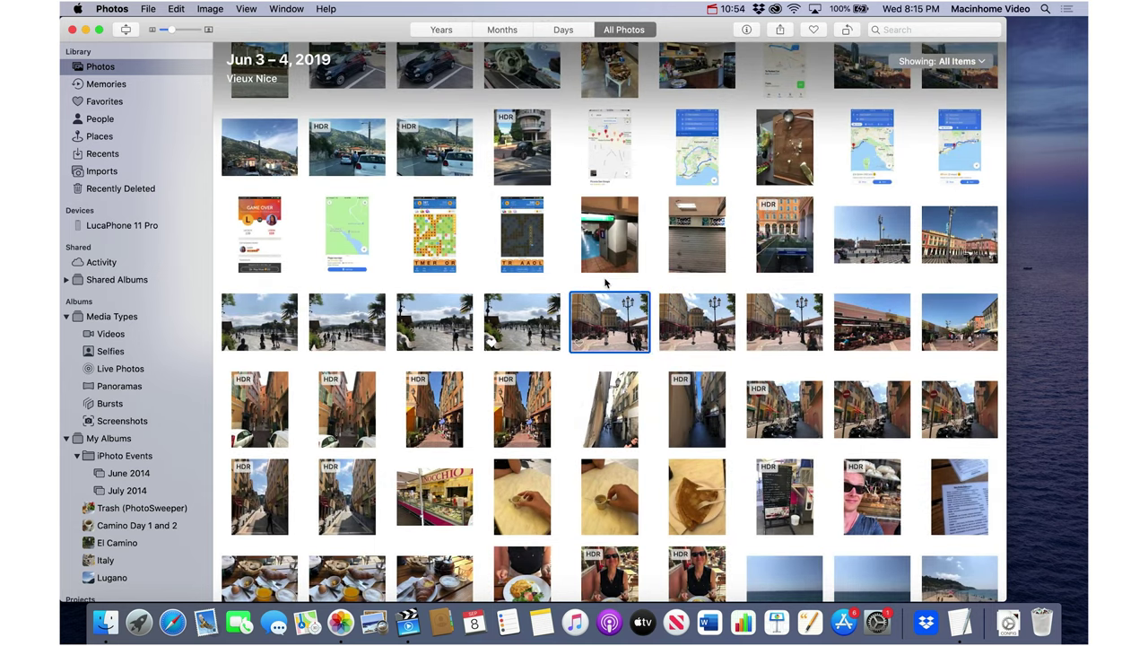
- Show the Favorites album with its 18 photos and 1 video from May–June 2019
left_click(140, 101)
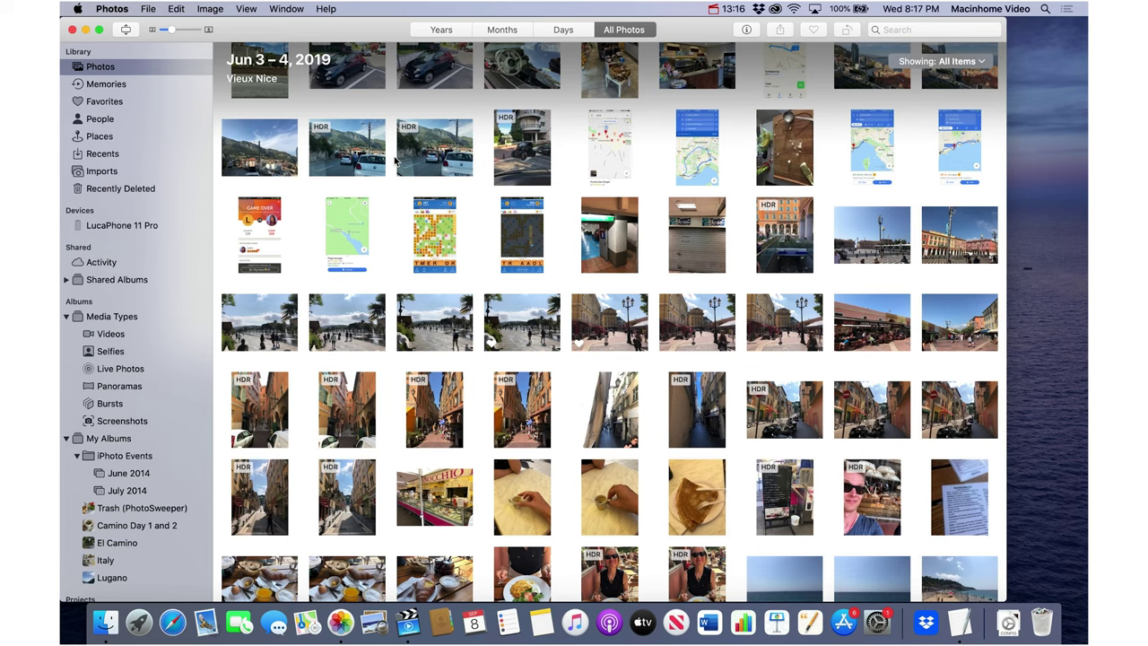
left_click(131, 104)
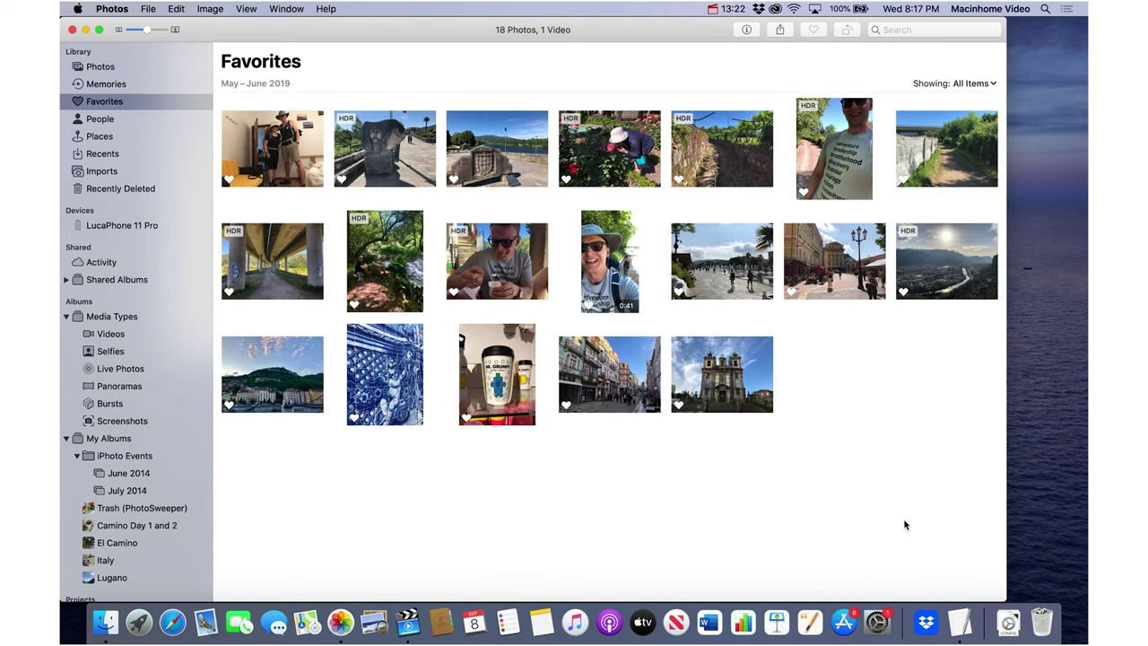
- Make a new album from the 12 favorites in rows two and three, then deselect them
left_click_drag(809, 350, 248, 217)
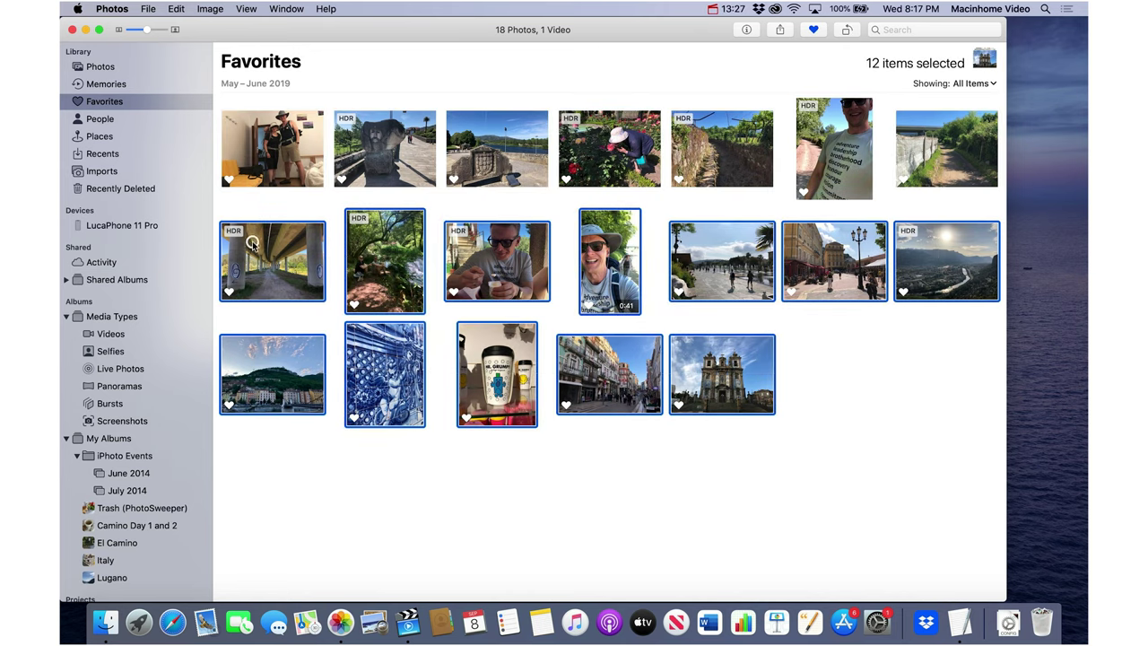
left_click(148, 9)
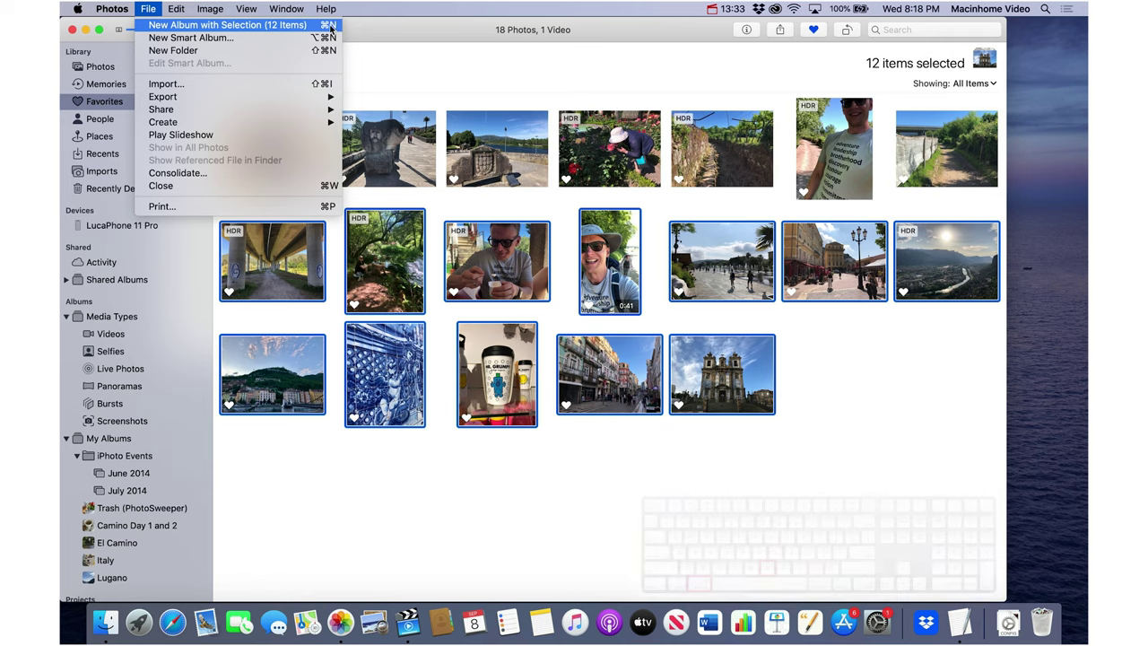
left_click(370, 25)
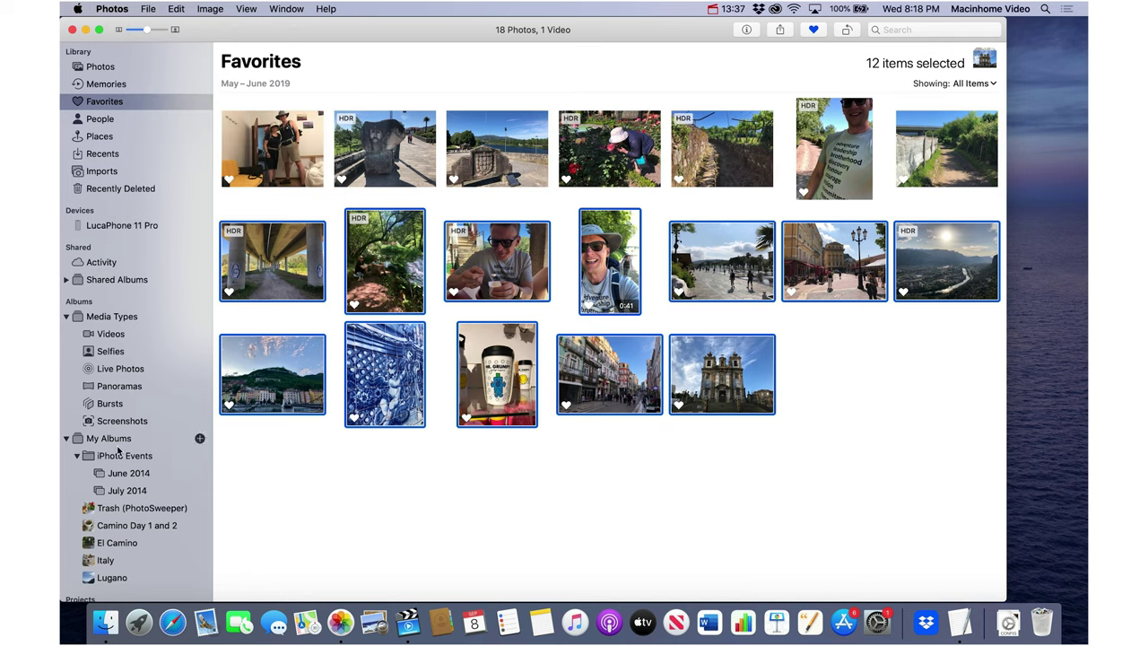
left_click(683, 508)
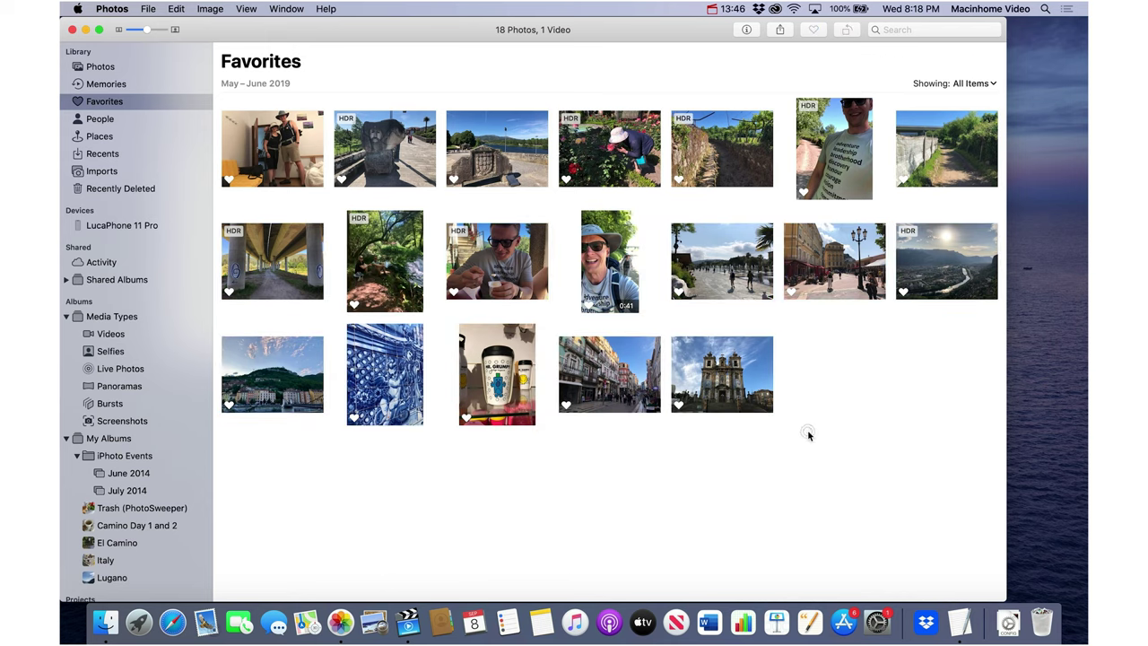
- Check the Share menu on the church photo, then marquee-select the 12 favorites in rows two and three
left_click(729, 367)
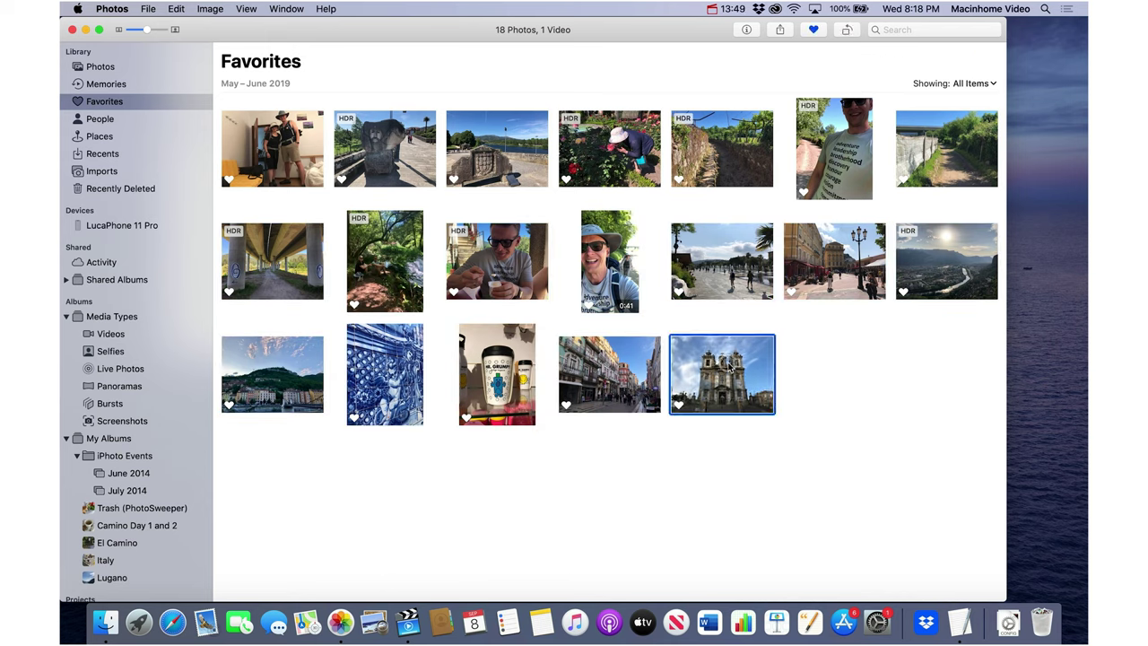
left_click(780, 29)
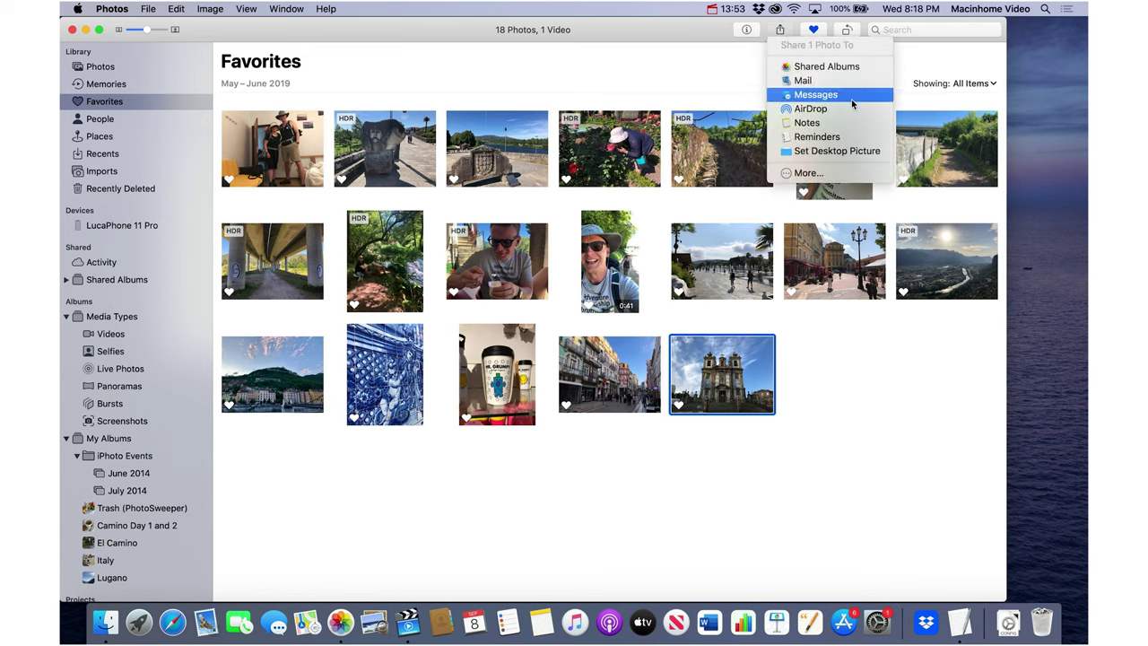
left_click(661, 90)
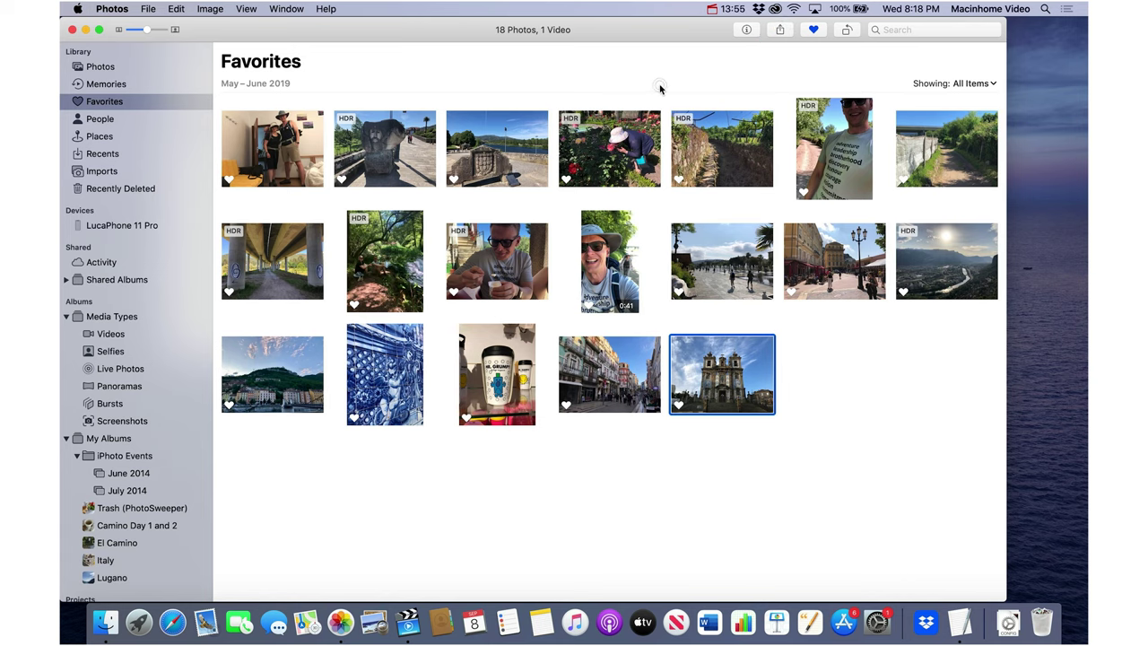
left_click(924, 395)
left_click_drag(925, 395, 303, 214)
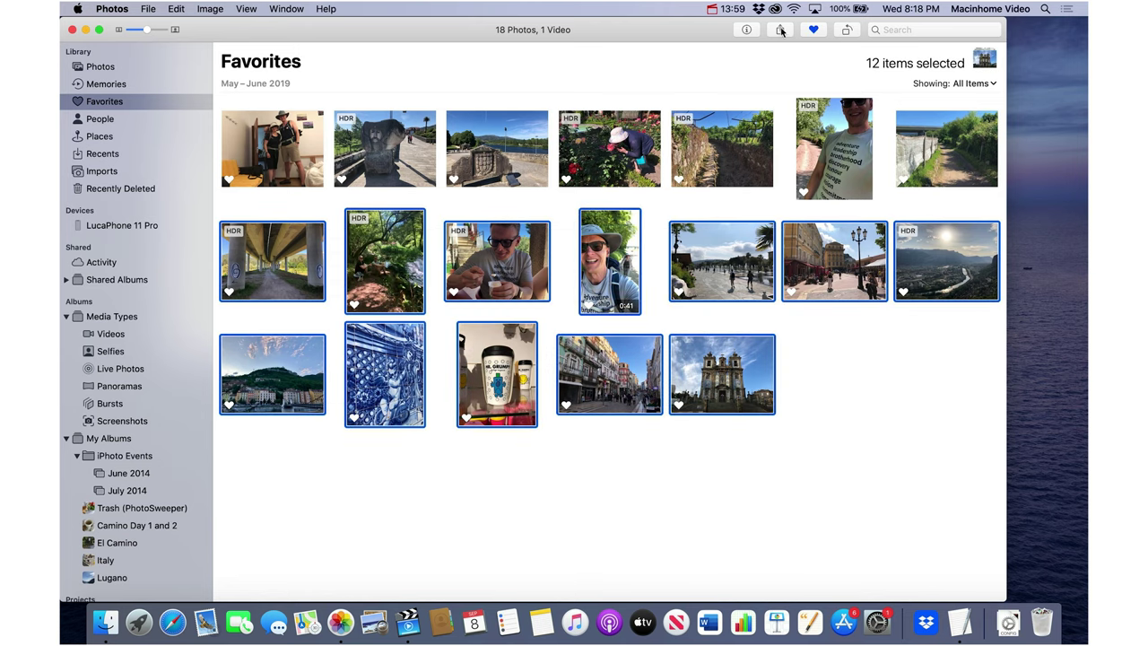
- Start a new shared album named 'El Camino' for the 12 selected favorites
left_click(781, 31)
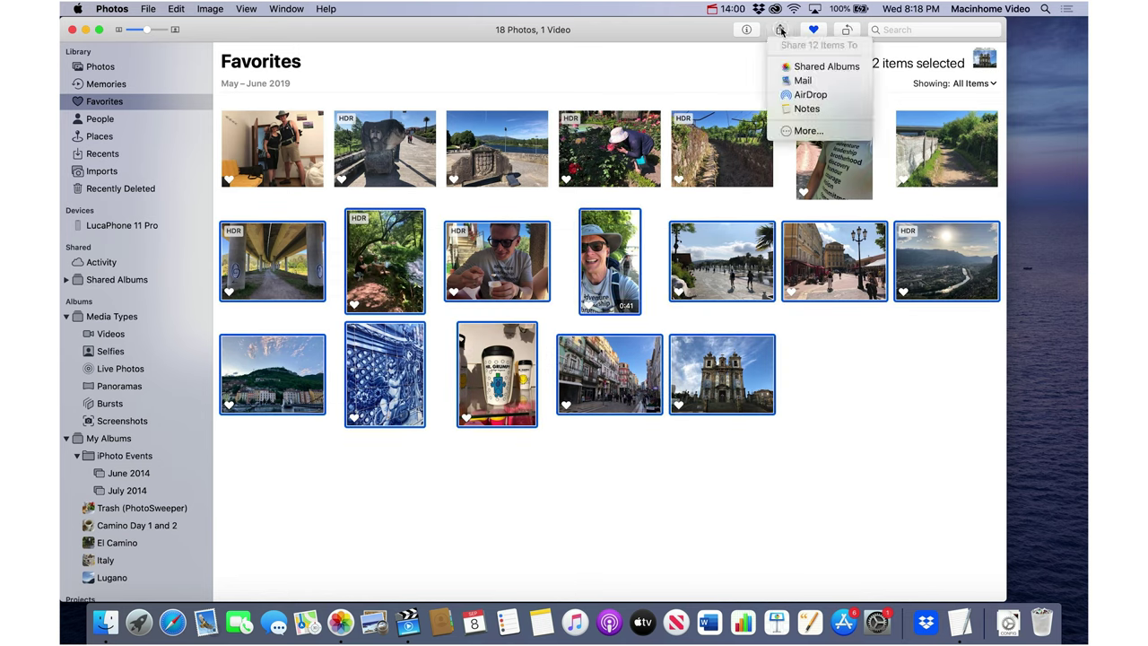
left_click(819, 67)
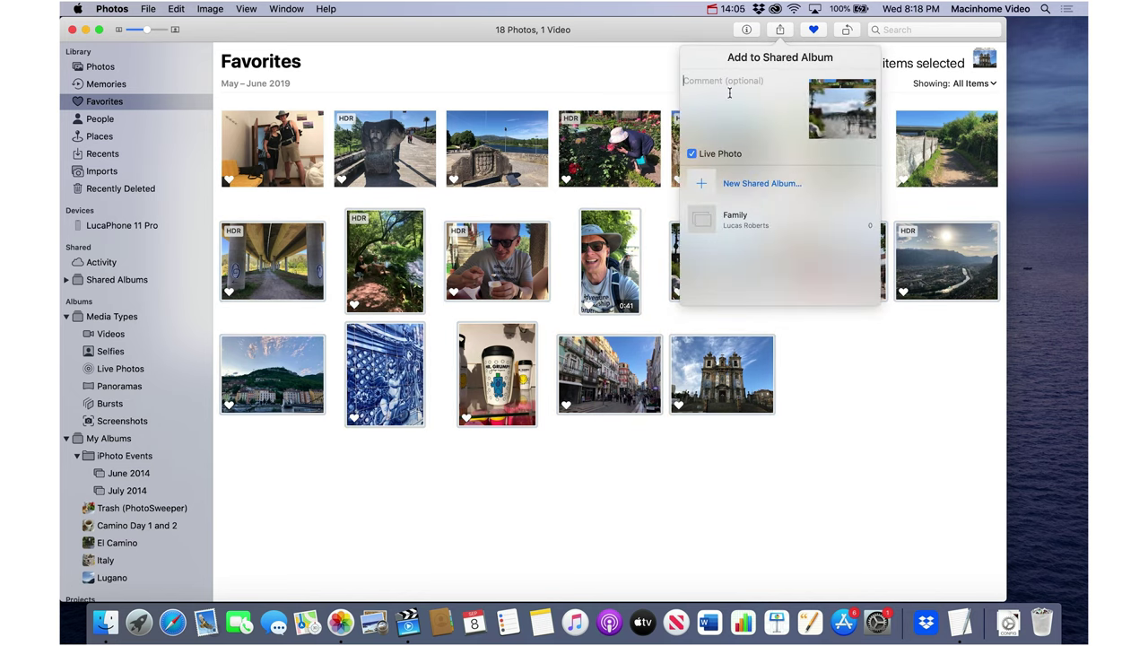
left_click(767, 185)
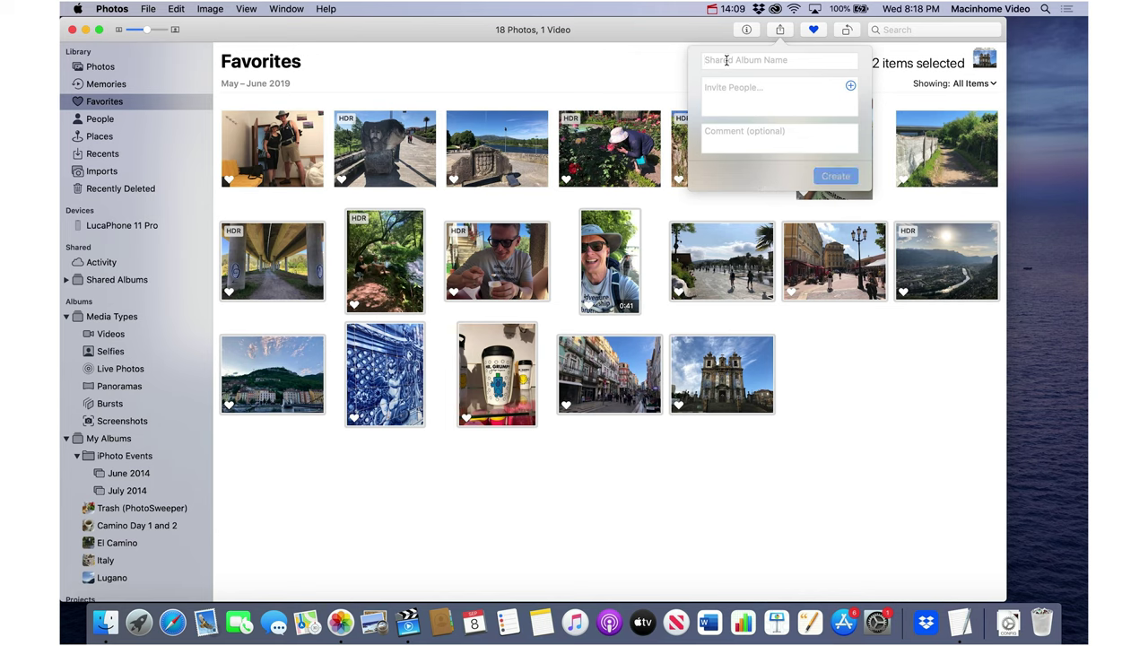
type("El Camino")
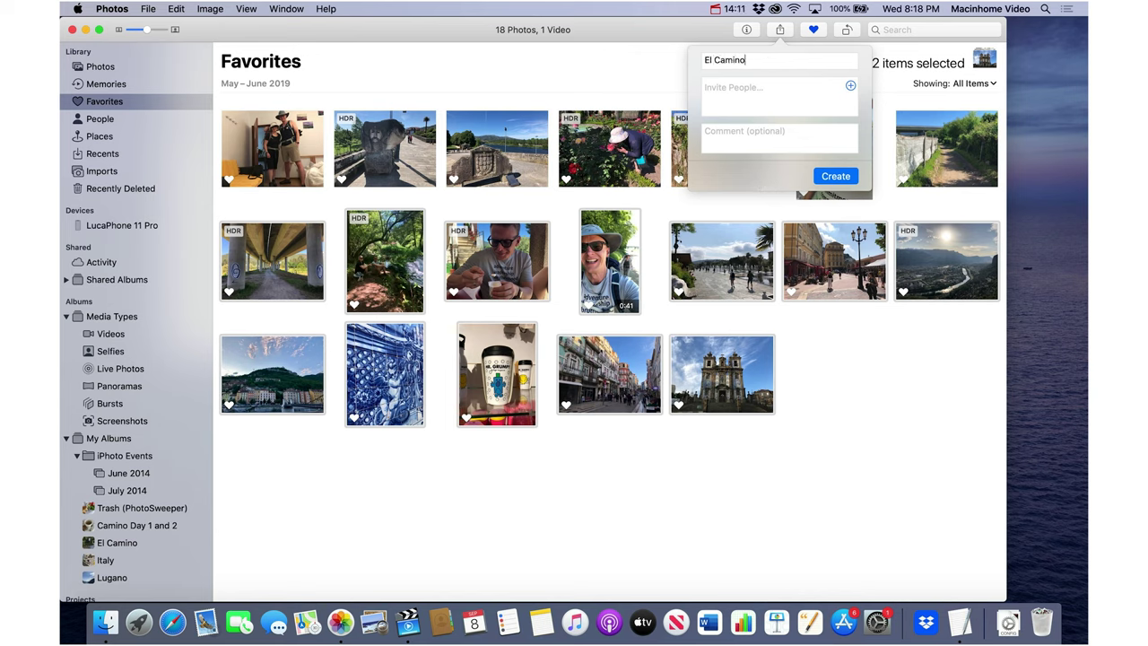
left_click(729, 89)
- Create the El Camino shared album and expand Shared Albums in the sidebar to reveal Family
left_click(877, 331)
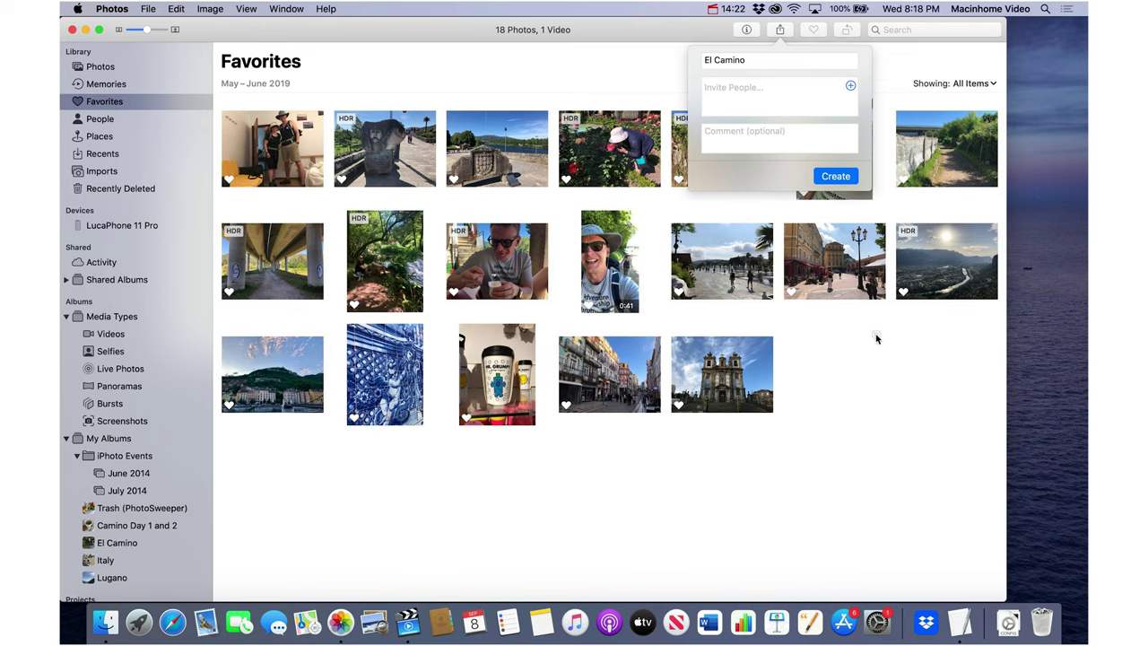
left_click(66, 281)
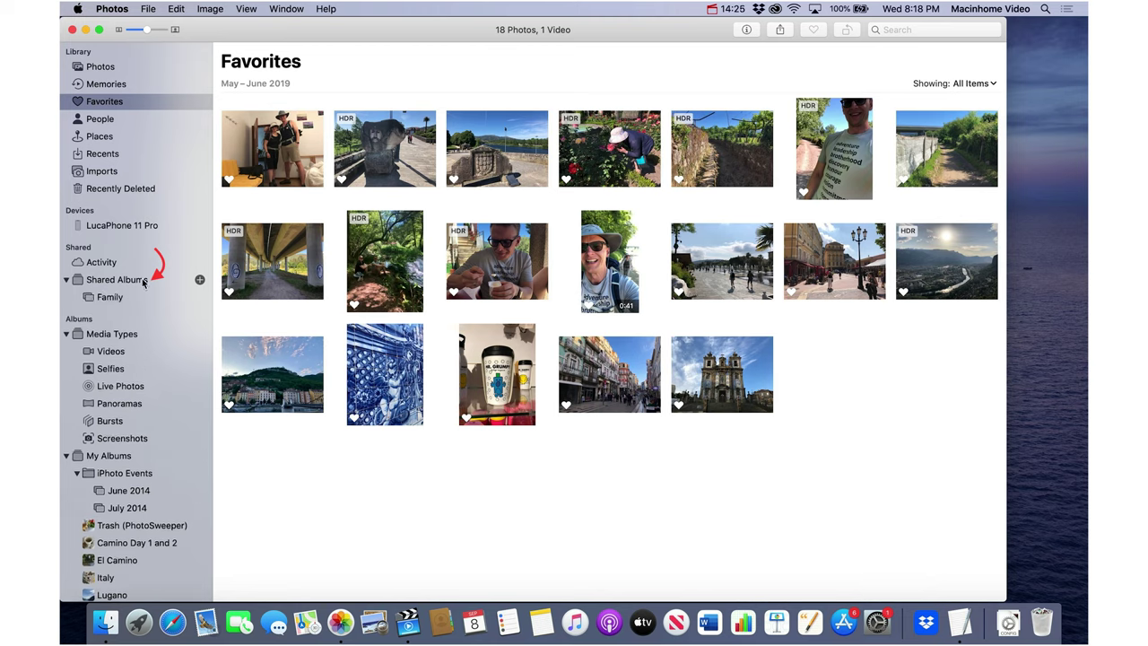